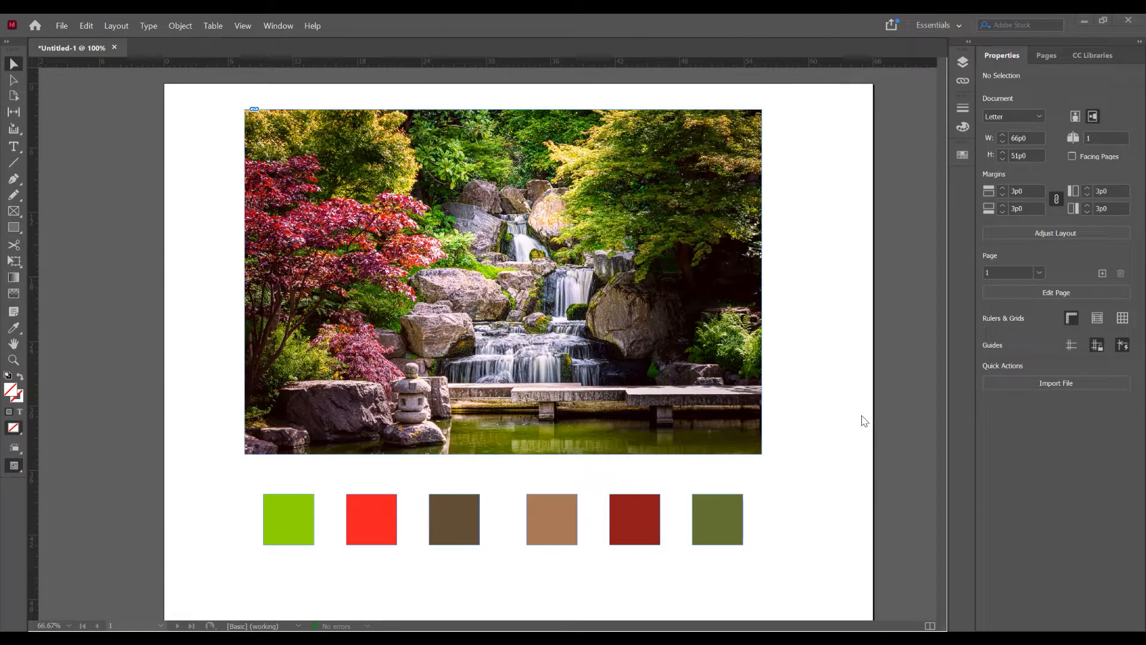
- Create a new single-page landscape document of 66p0 by 51p0 with 3p0 margins and hide its guides
{"action": "left_click", "coordinate": [62, 27]}
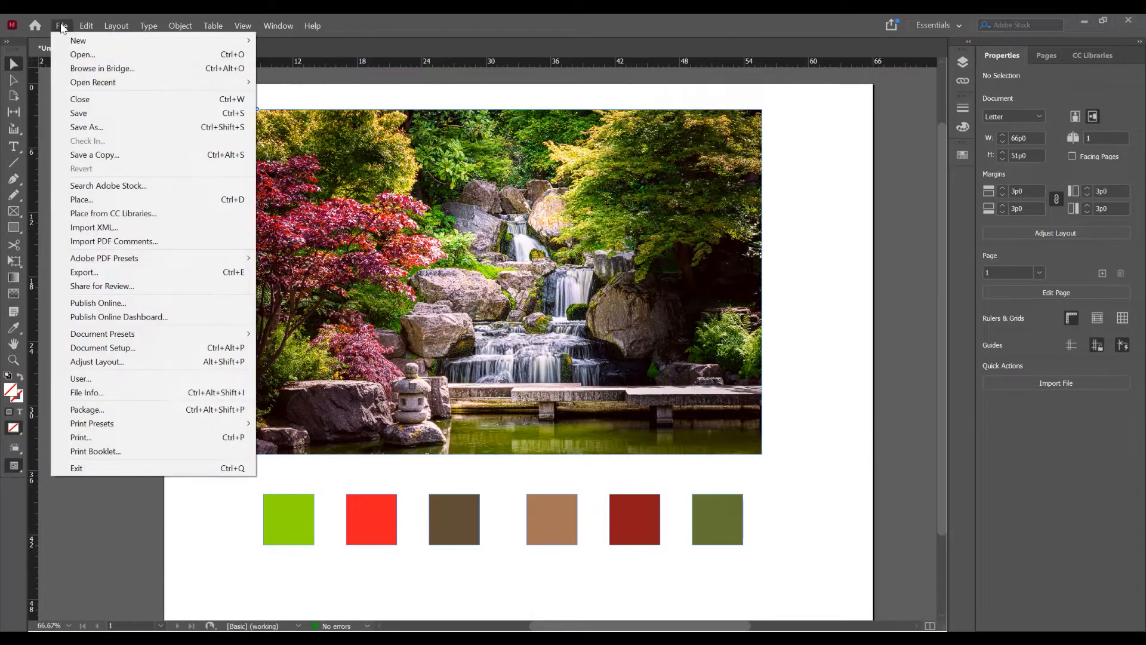
{"action": "mouse_move", "coordinate": [78, 39]}
{"action": "left_click", "coordinate": [293, 38]}
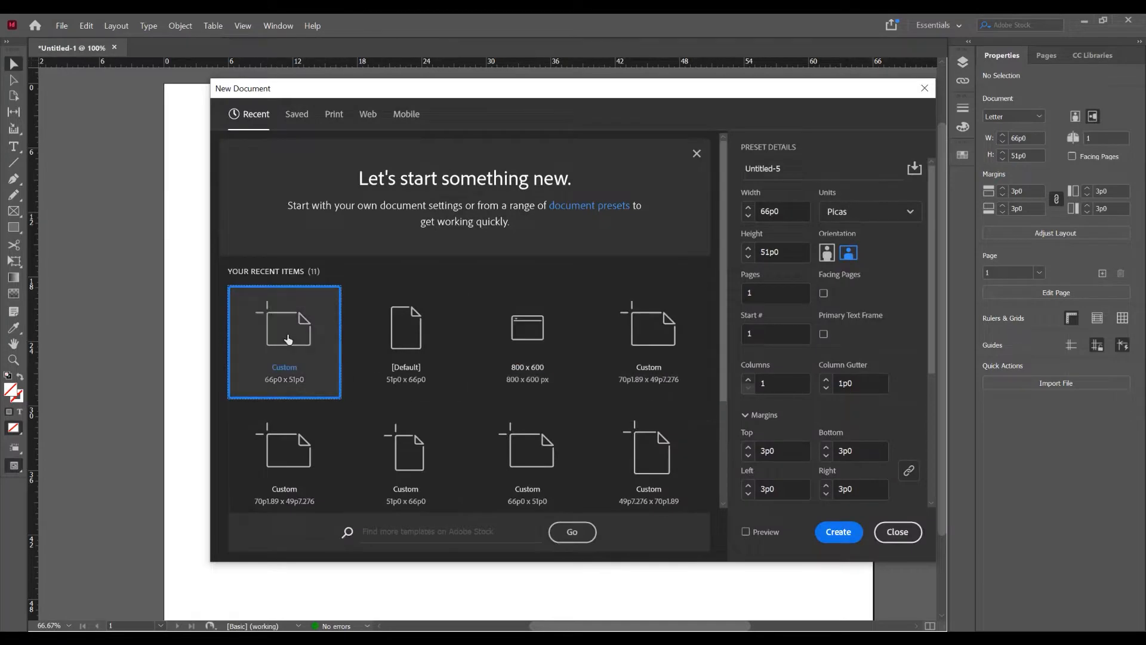
{"action": "left_click", "coordinate": [838, 531]}
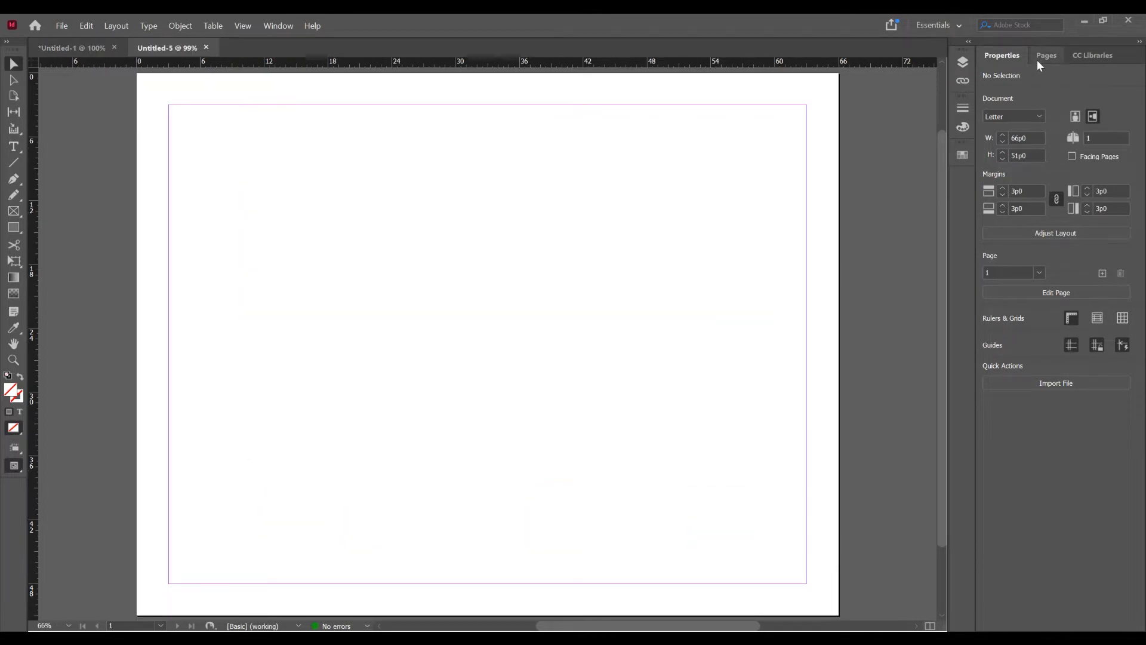
{"action": "left_click", "coordinate": [1071, 345]}
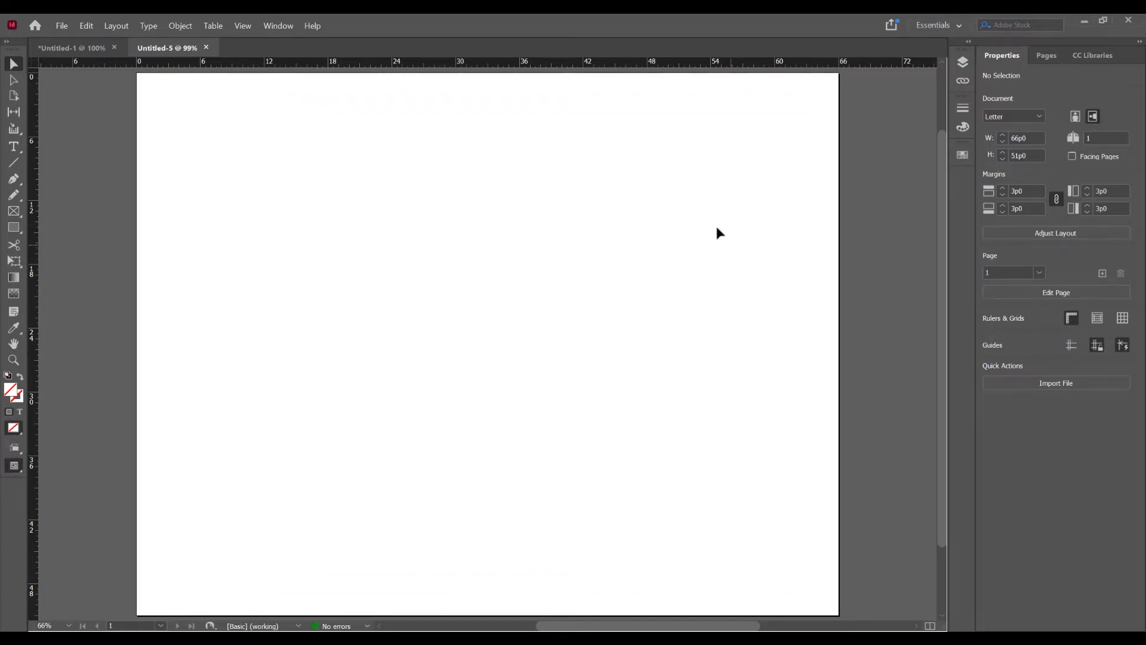
- Place img.jpg from the Tutorial folder on the upper part of the page, about 55p0 wide and 36p8 high
{"action": "left_click", "coordinate": [60, 26]}
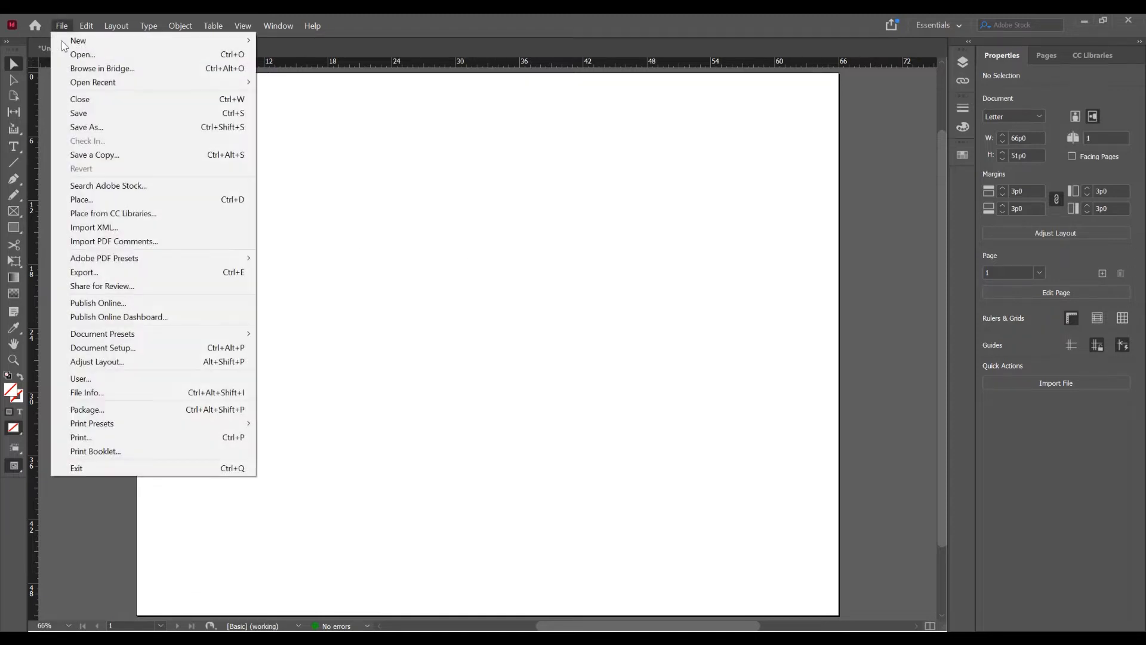
{"action": "left_click", "coordinate": [117, 199]}
{"action": "left_click", "coordinate": [367, 194]}
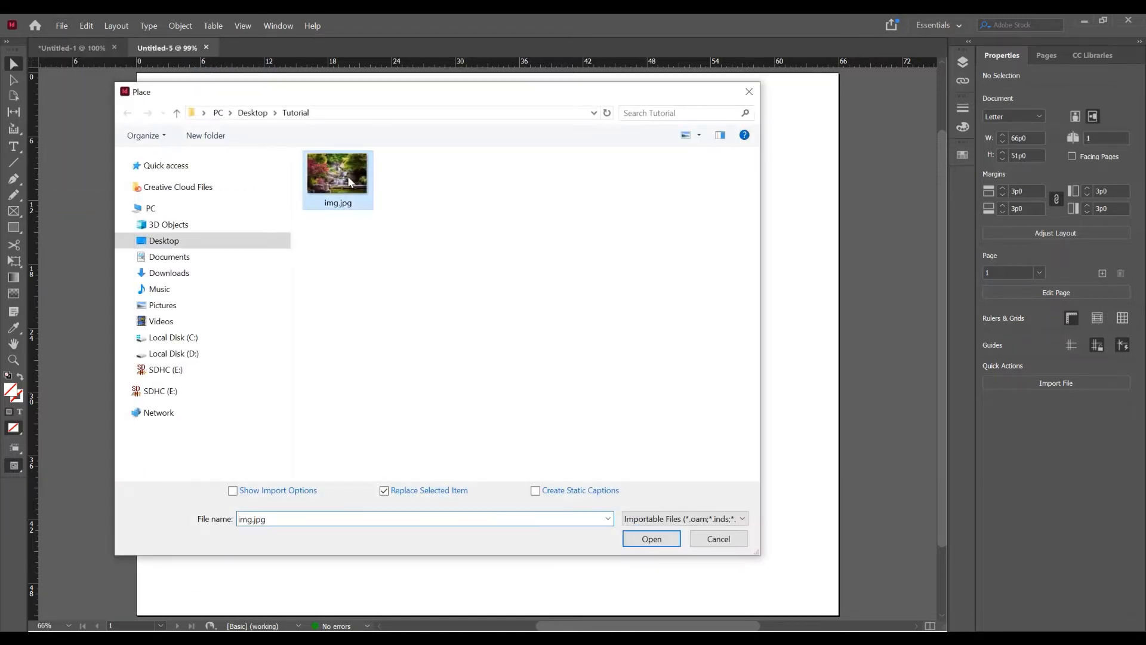
{"action": "double_click", "coordinate": [353, 185]}
{"action": "left_click_drag", "start_coordinate": [225, 96], "coordinate": [786, 433]}
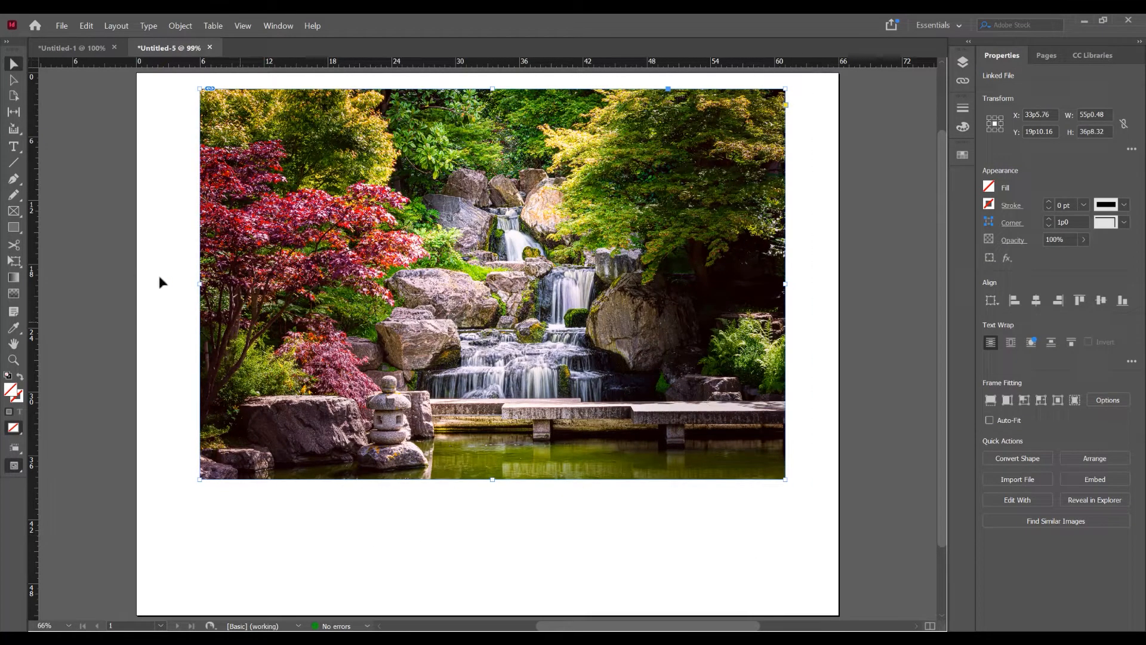
- Draw a 5p6 square frame with no fill below the left part of the photo
{"action": "left_click_drag", "start_coordinate": [21, 222], "coordinate": [66, 241]}
{"action": "mouse_move", "coordinate": [200, 506]}
{"action": "left_mouse_down"}
{"action": "mouse_move", "coordinate": [258, 567]}
{"action": "mouse_move", "coordinate": [253, 555]}
{"action": "mouse_move", "coordinate": [301, 576]}
{"action": "mouse_move", "coordinate": [380, 567]}
{"action": "mouse_move", "coordinate": [321, 564]}
{"action": "left_mouse_up"}
{"action": "key", "text": "space"}
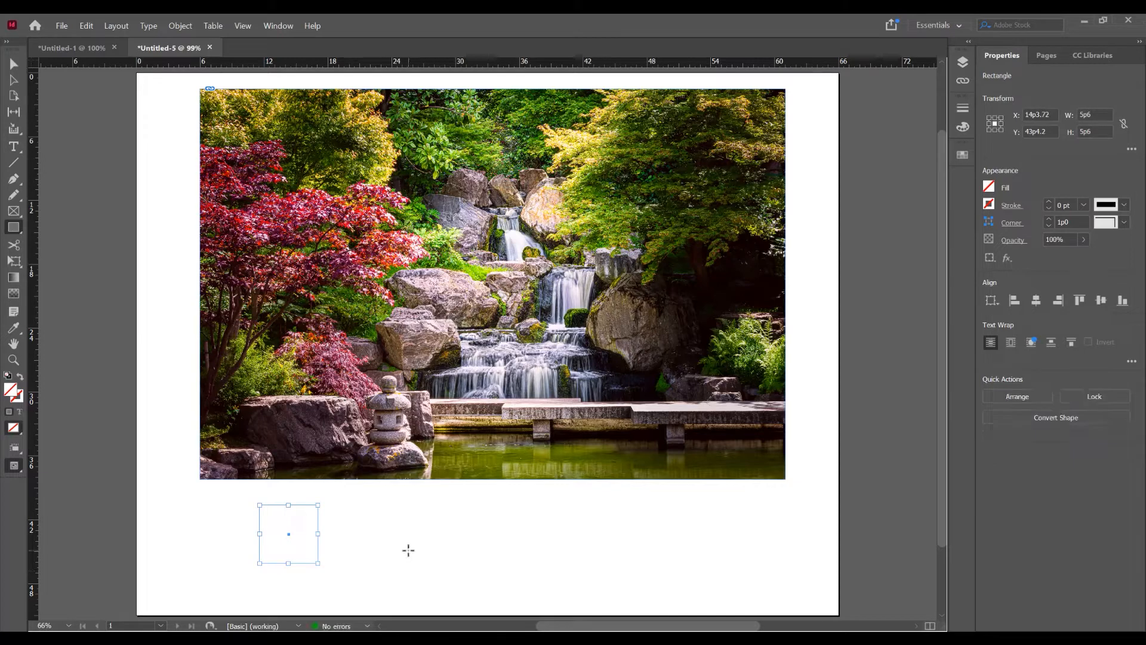
{"action": "key", "text": "v"}
- Sample colors from the photo with the Eyedropper for the square's fill, ending on the green of the plants by the rocks
{"action": "left_click", "coordinate": [13, 327]}
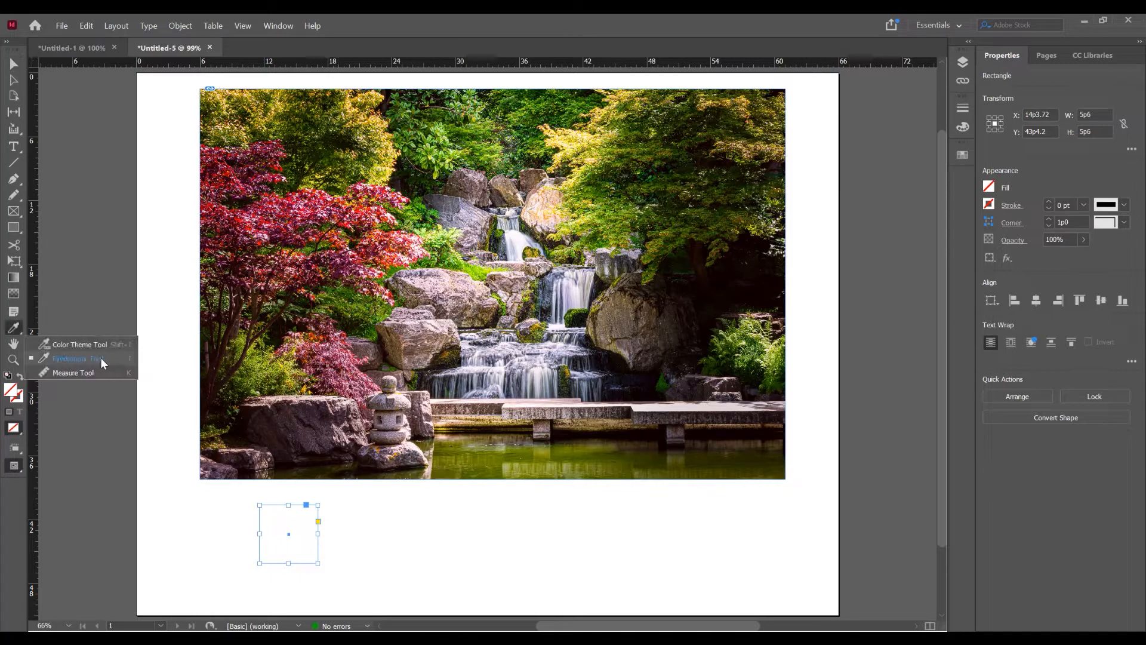
{"action": "left_click", "coordinate": [100, 357]}
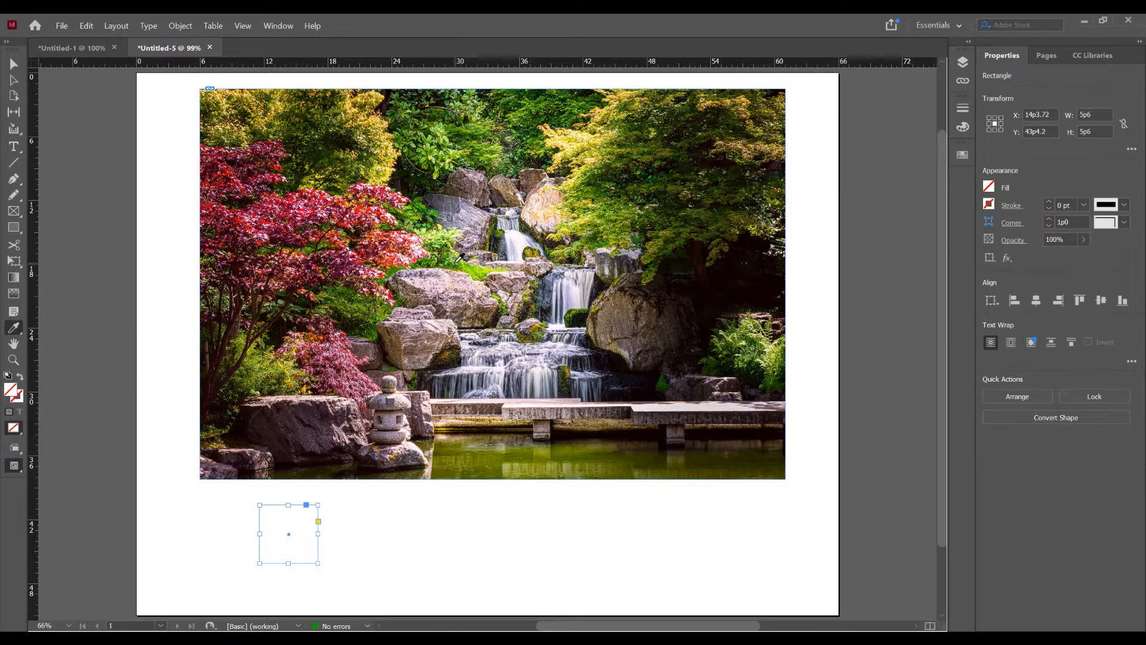
{"action": "left_click", "coordinate": [552, 303]}
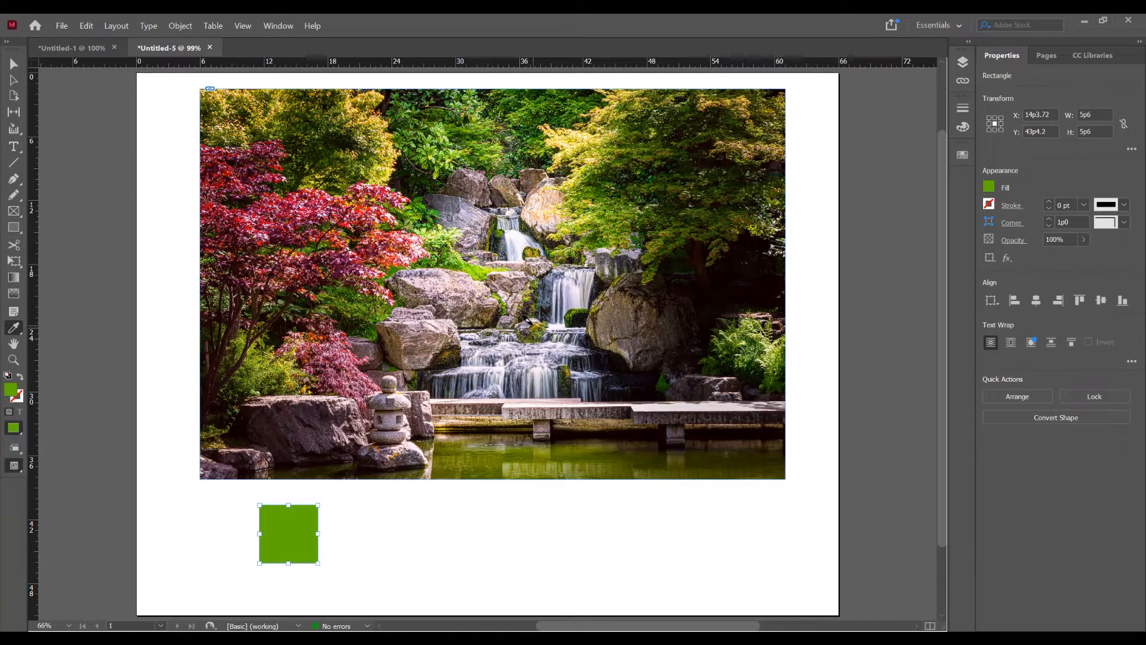
{"action": "left_click", "coordinate": [406, 243]}
{"action": "left_click", "coordinate": [385, 249]}
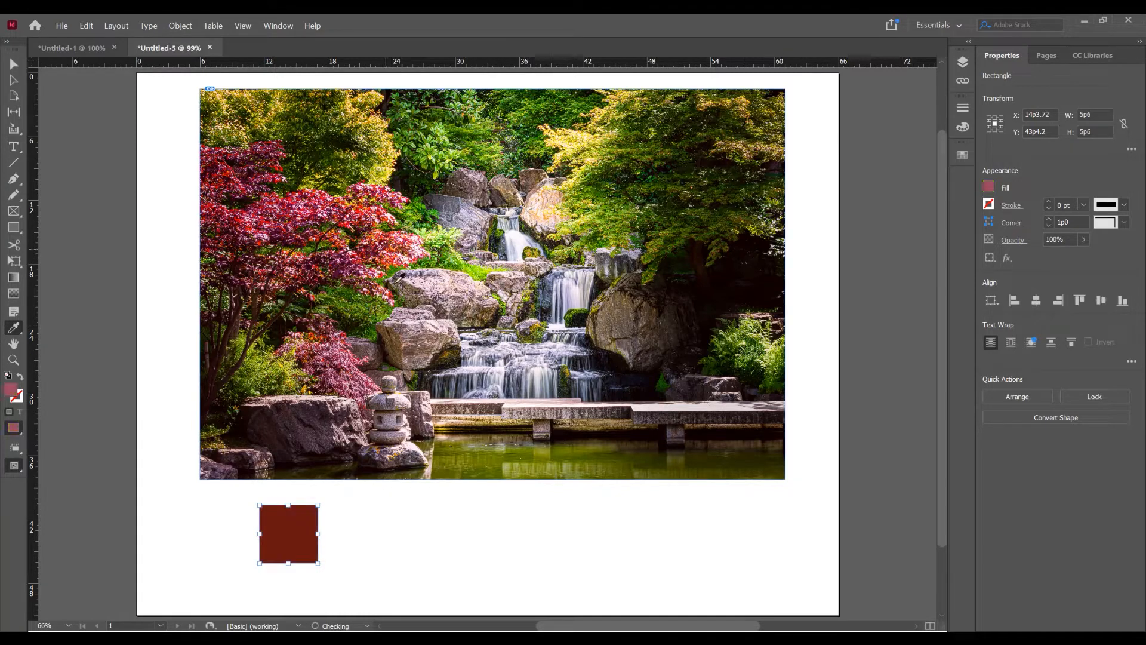
{"action": "left_click", "coordinate": [461, 265]}
{"action": "left_click", "coordinate": [472, 268]}
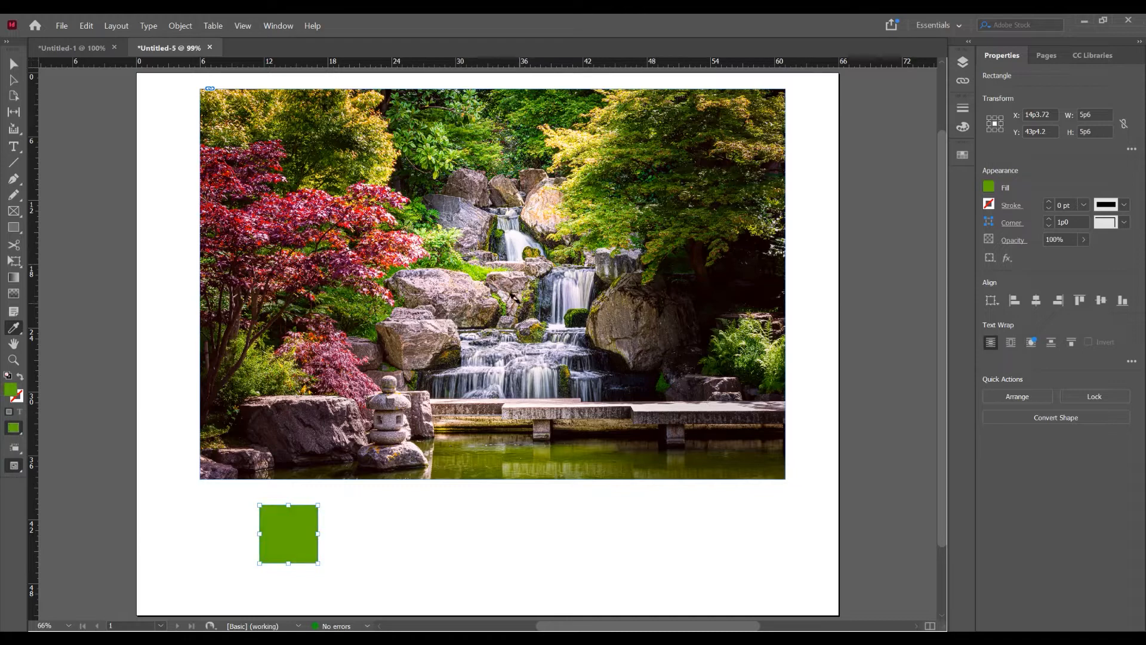
- Duplicate the green square to form a horizontal row of four squares under the photo
{"action": "key", "text": "v"}
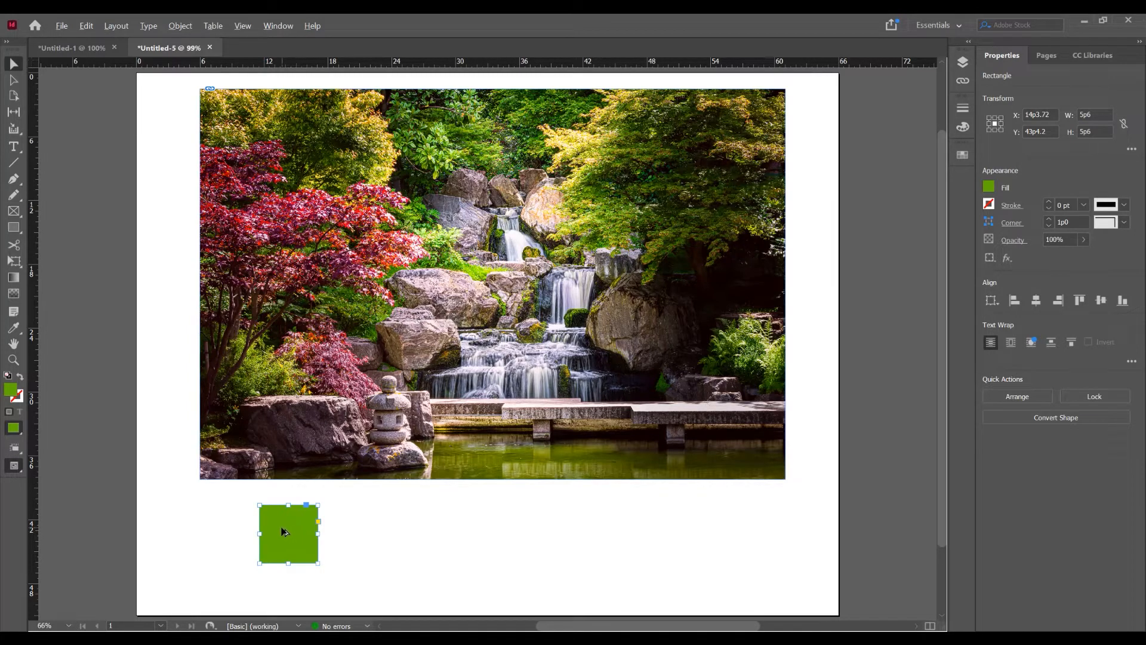
{"action": "left_click_drag", "start_coordinate": [284, 531], "coordinate": [219, 525]}
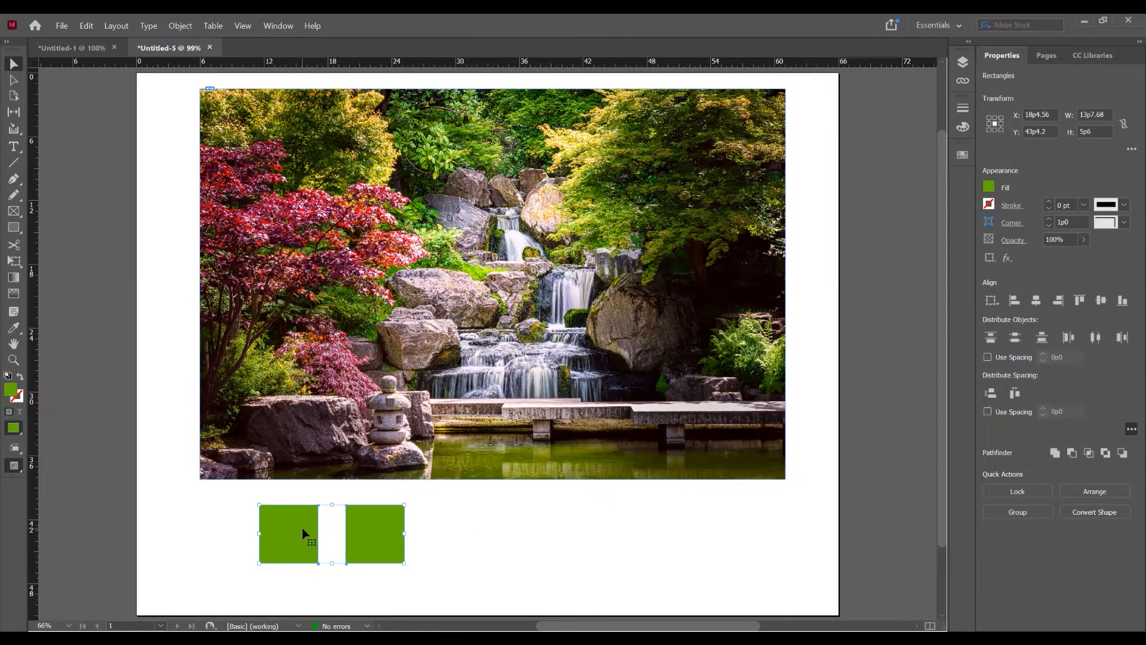
{"action": "left_click_drag", "start_coordinate": [290, 536], "coordinate": [470, 539]}
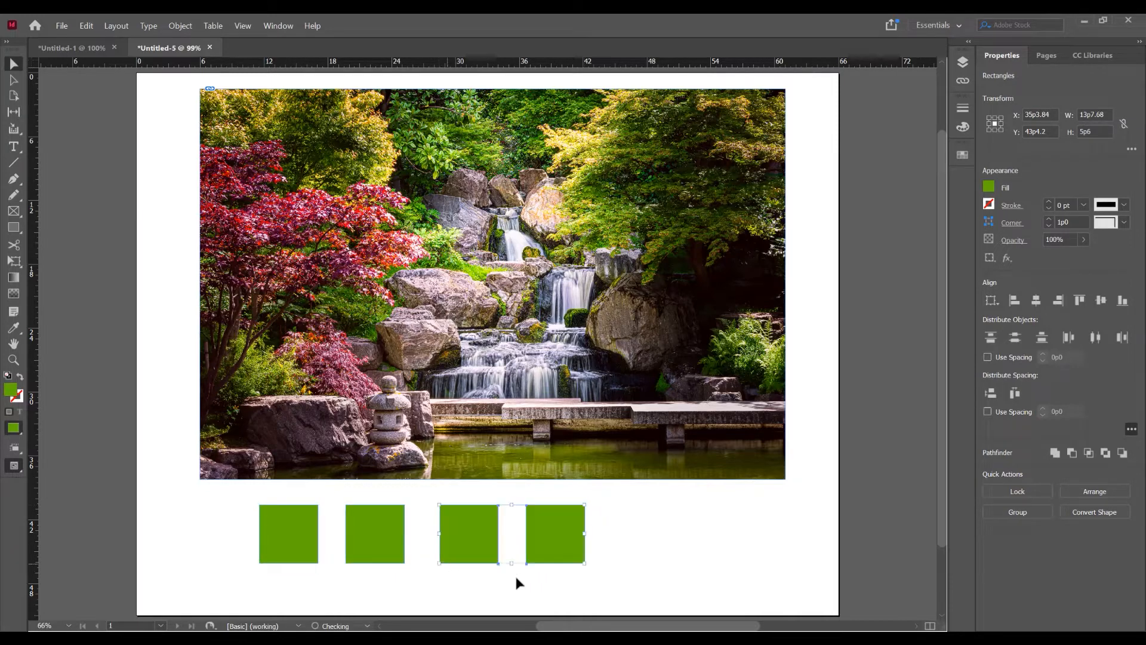
- Fill the second square with a bright red sampled from the maple leaves in the photo
{"action": "left_click", "coordinate": [406, 573]}
{"action": "left_click", "coordinate": [374, 532]}
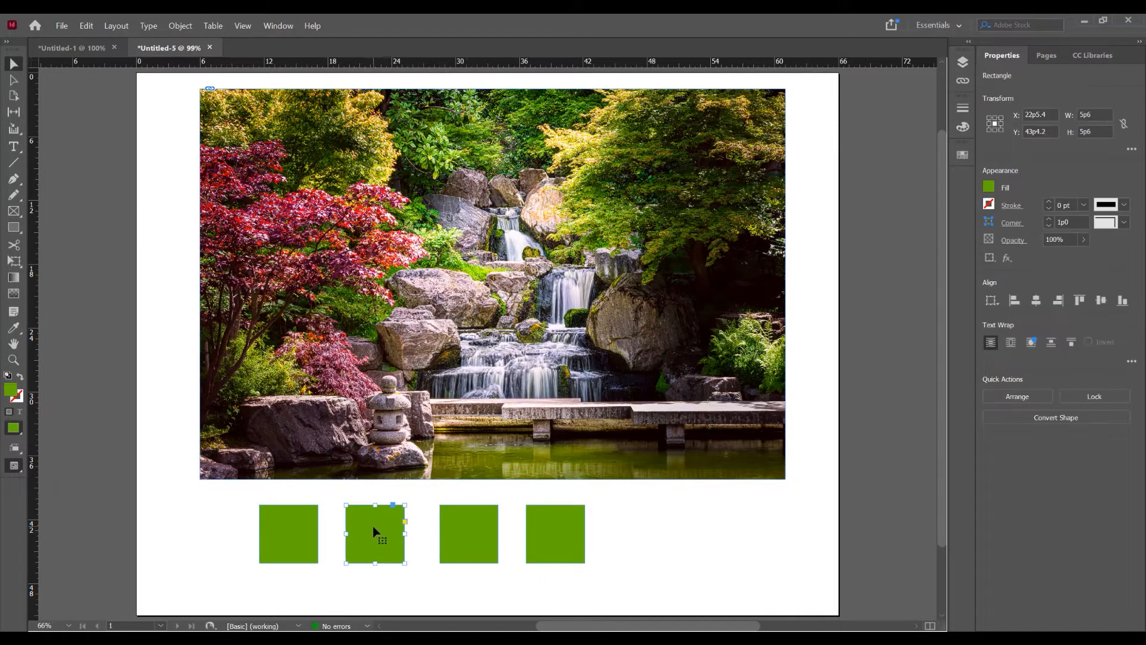
{"action": "key", "text": "i"}
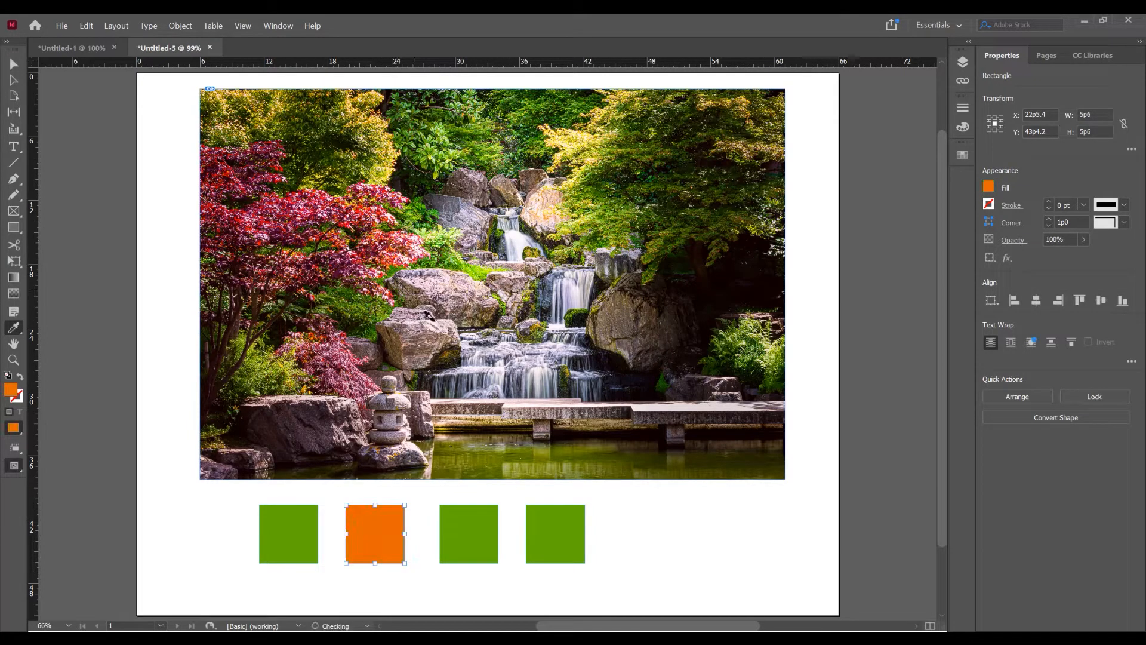
{"action": "left_click", "coordinate": [388, 256]}
{"action": "key", "text": "v"}
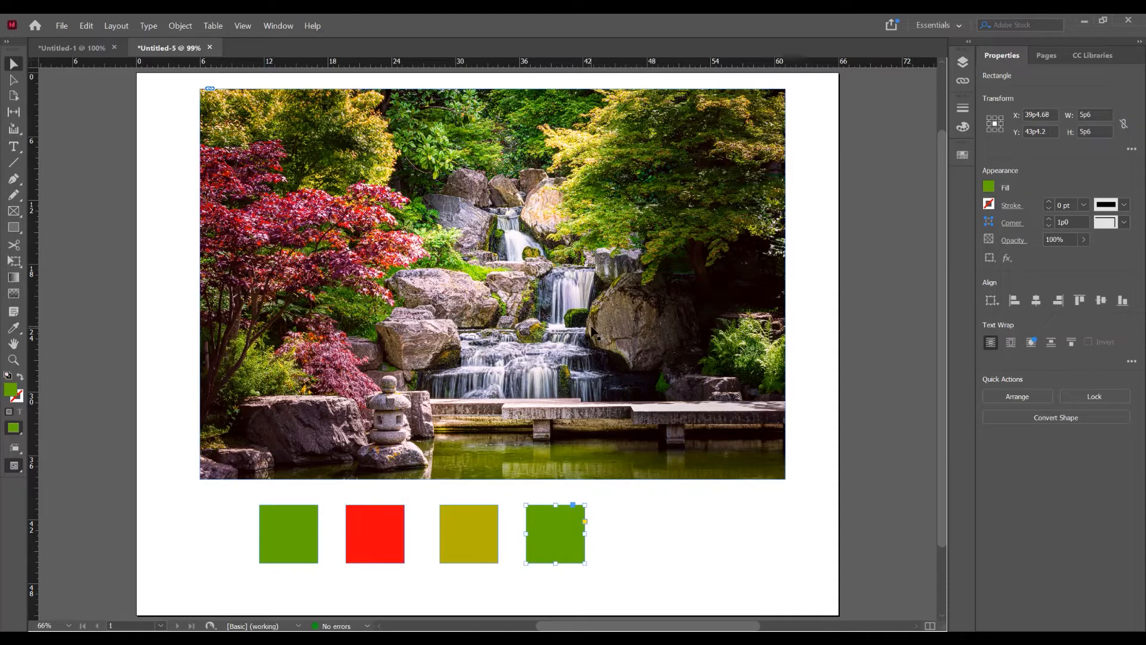
- Fill the third square with olive yellow and the fourth with dark brown, both sampled from the photo, and deselect
{"action": "key", "text": "i"}
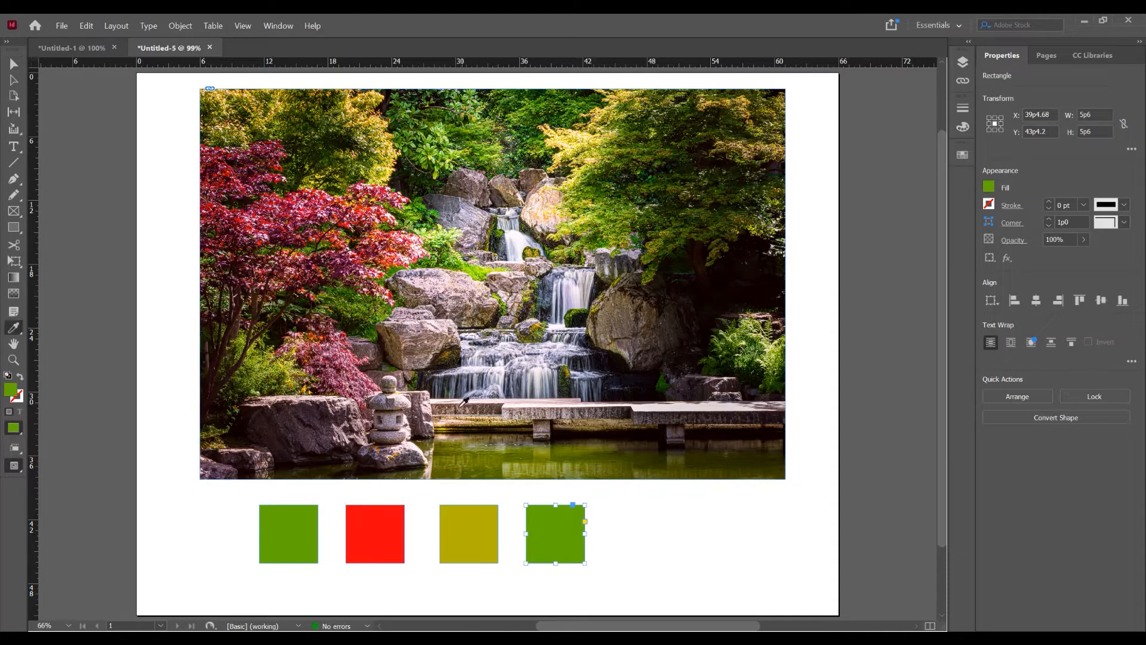
{"action": "left_click", "coordinate": [452, 406]}
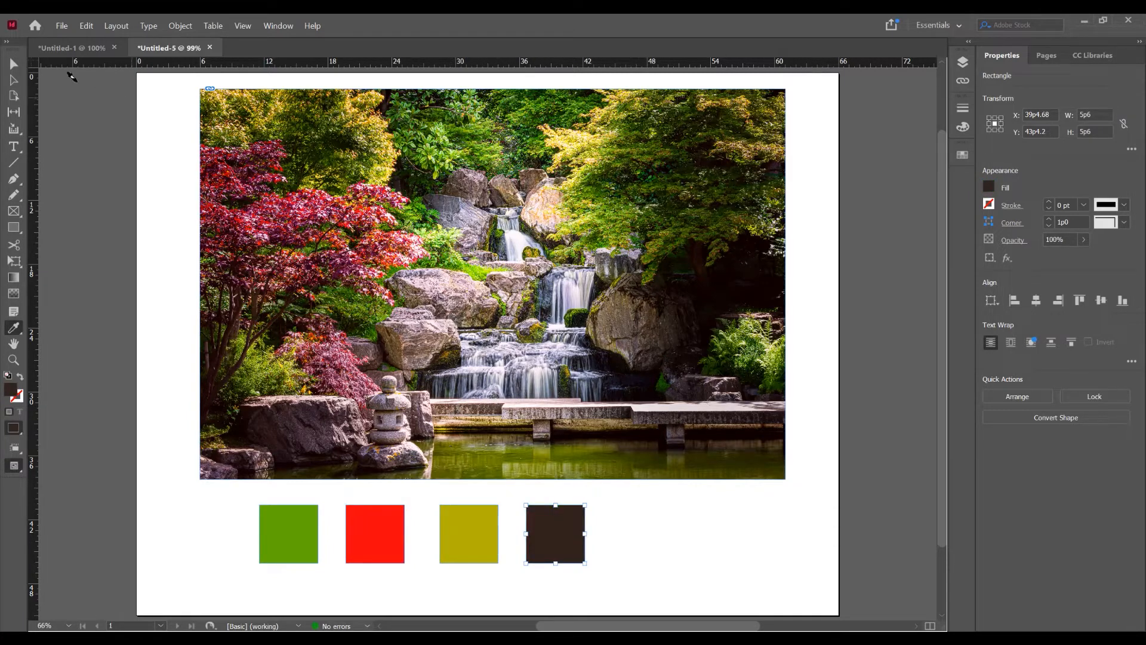
{"action": "key", "text": "v"}
{"action": "left_click", "coordinate": [726, 536]}
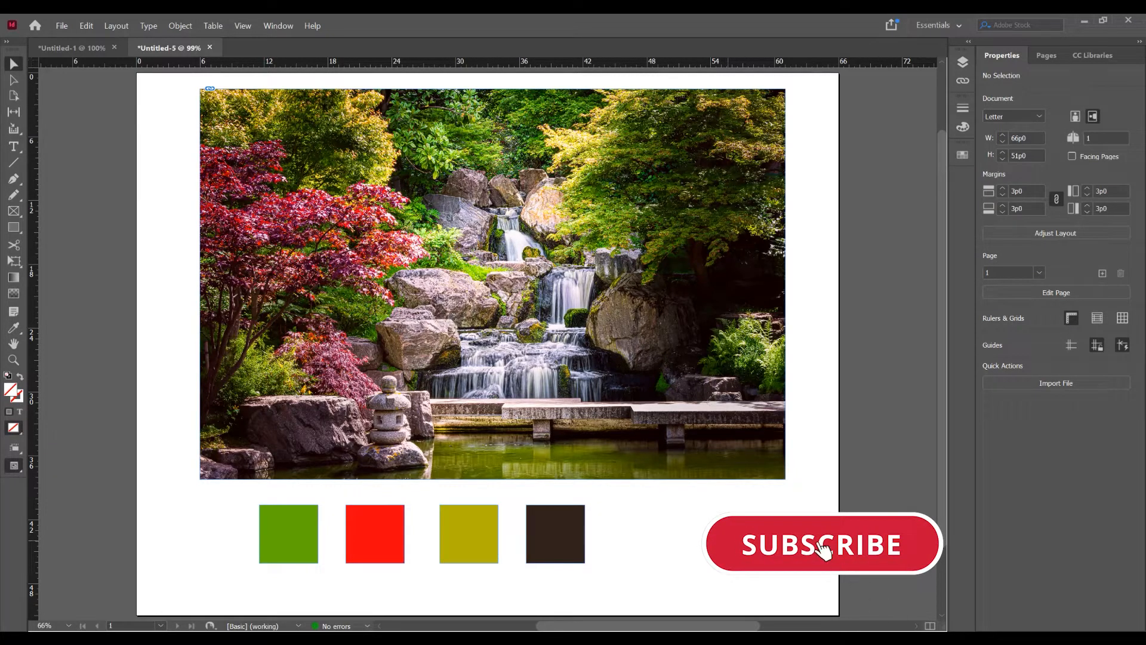
- Extract a color theme from the waterfall photo with the Color Theme tool and list its theme variants
{"action": "right_click", "coordinate": [13, 328]}
{"action": "left_click", "coordinate": [88, 345]}
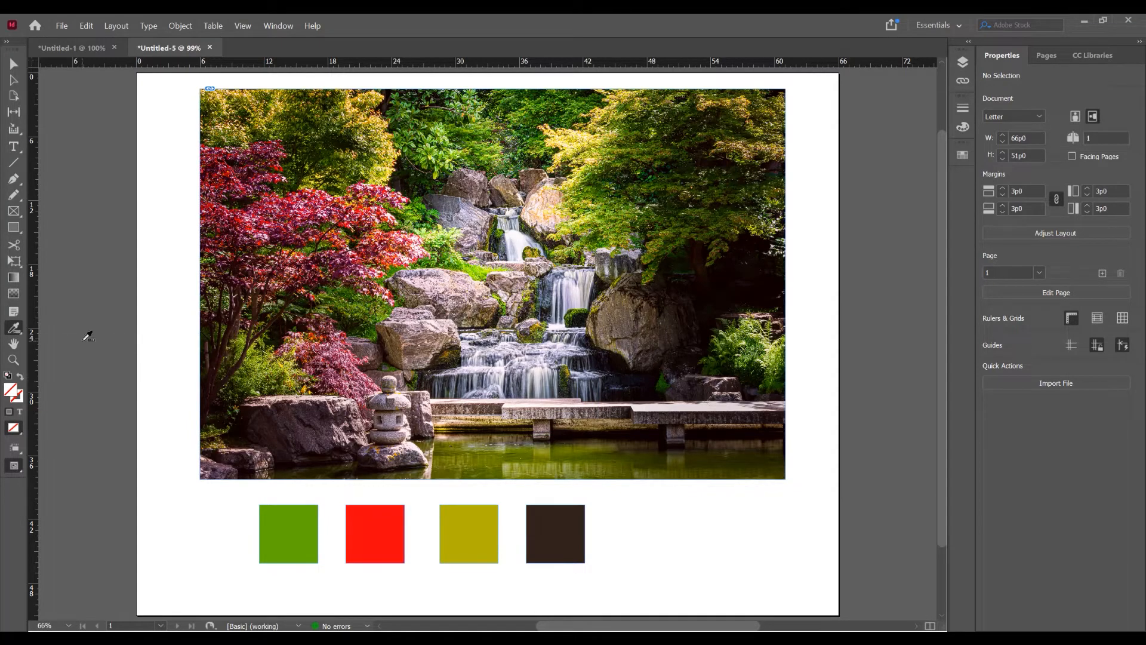
{"action": "left_click", "coordinate": [463, 261]}
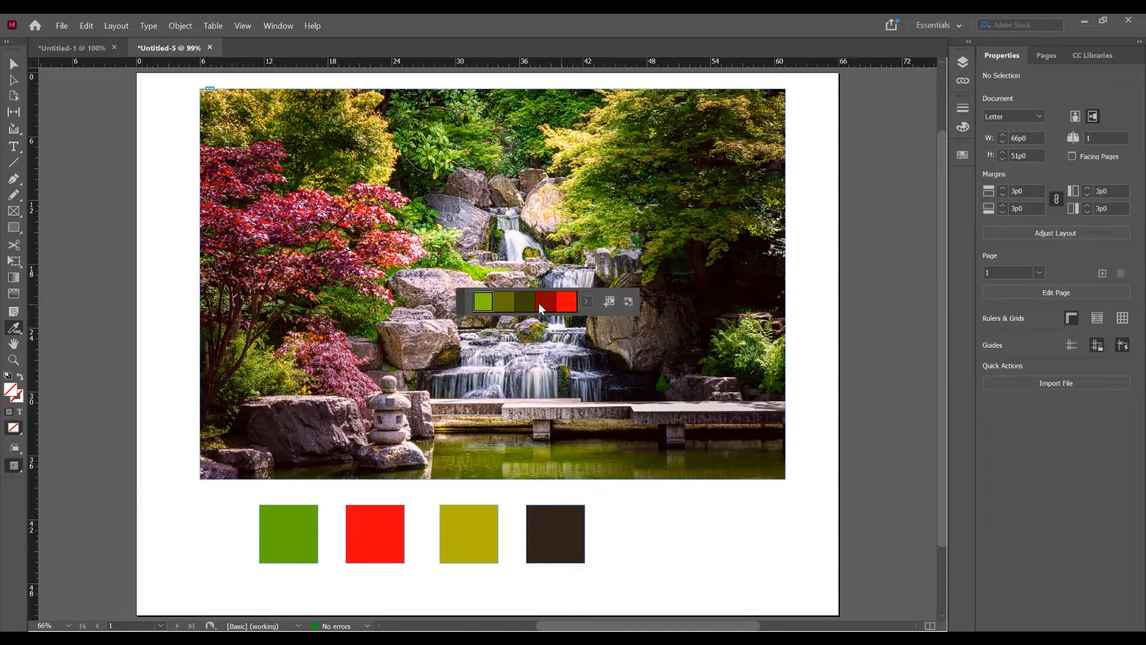
{"action": "left_click", "coordinate": [586, 302]}
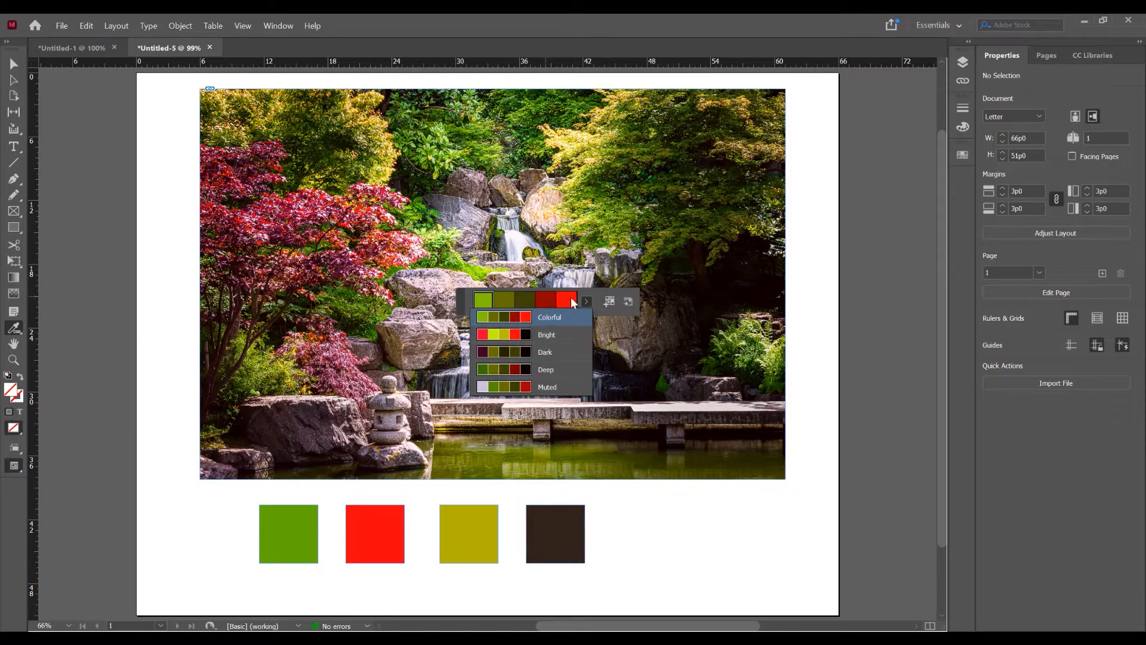
- Display the document's swatches
{"action": "key", "text": "F5"}
{"action": "left_click", "coordinate": [278, 26]}
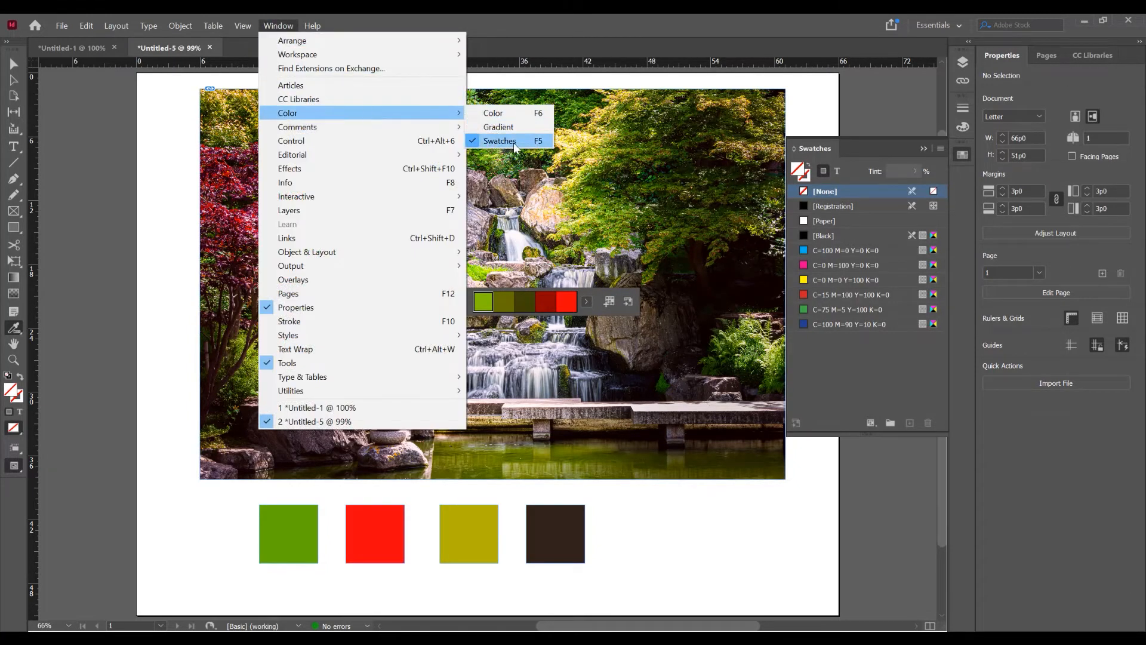
{"action": "left_click", "coordinate": [886, 165]}
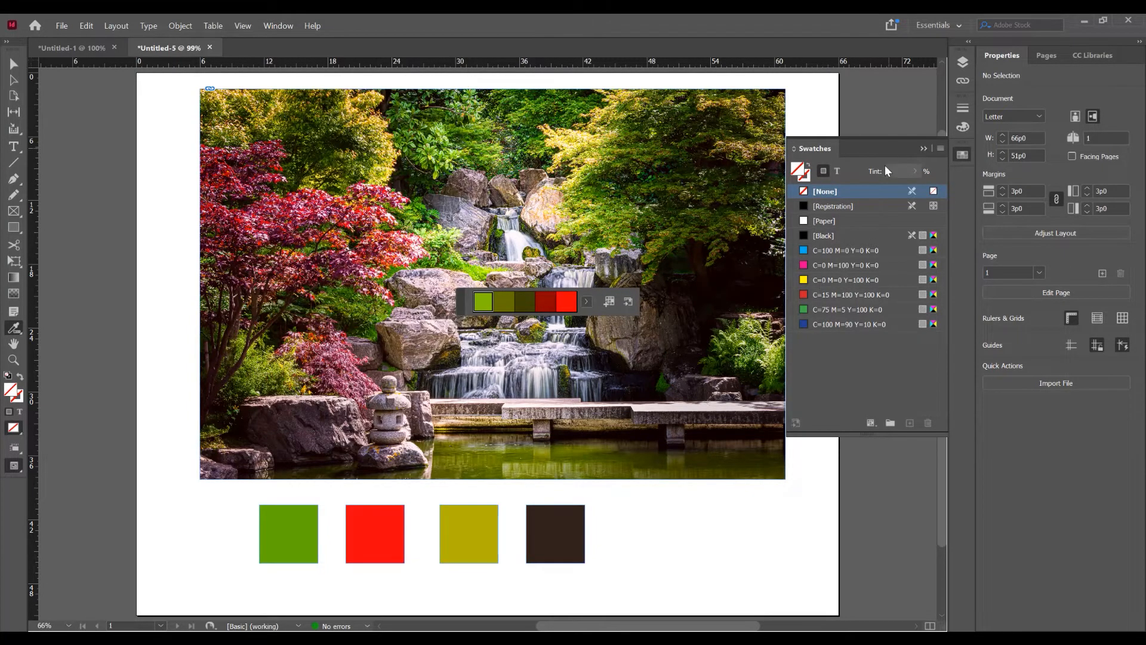
- Choose the Colorful theme, add it to the swatches, and collapse its color group after reviewing it
{"action": "left_click", "coordinate": [587, 304]}
{"action": "left_click", "coordinate": [557, 322]}
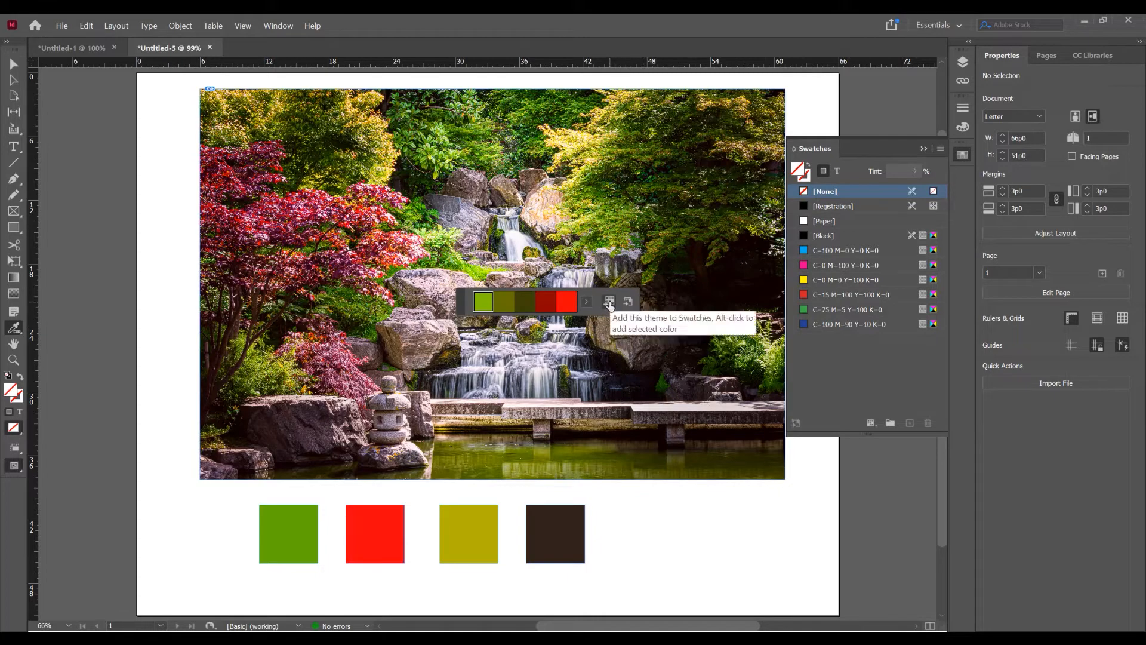
{"action": "left_click", "coordinate": [609, 304]}
{"action": "scroll", "coordinate": [877, 353], "scroll_direction": "down", "scroll_amount": 1}
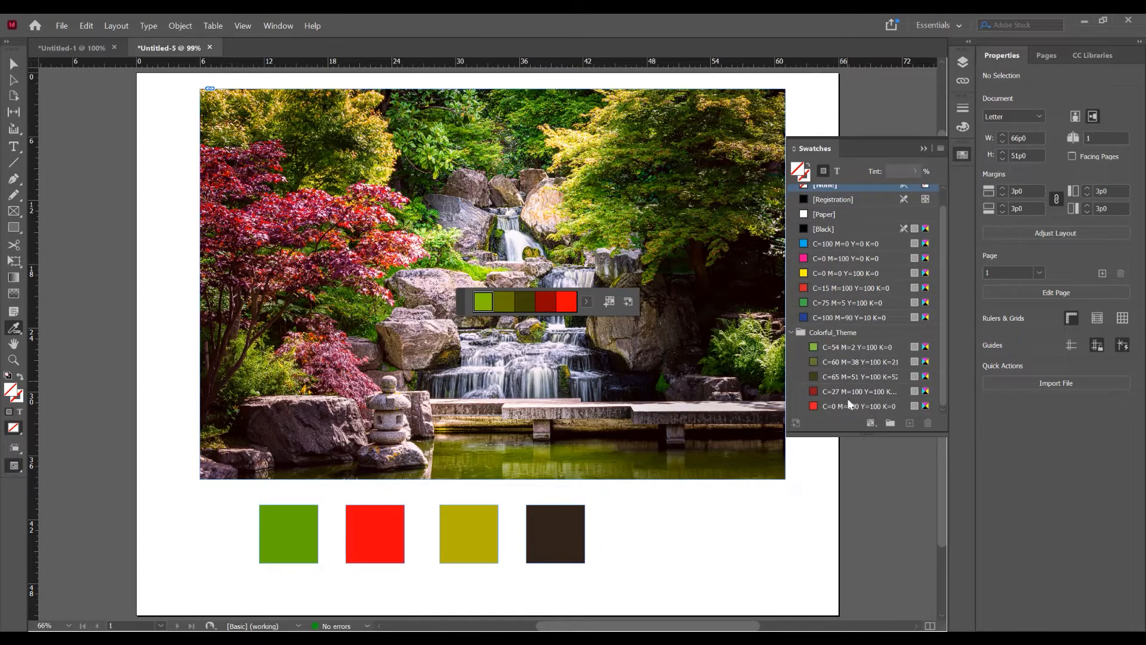
{"action": "left_click", "coordinate": [792, 333]}
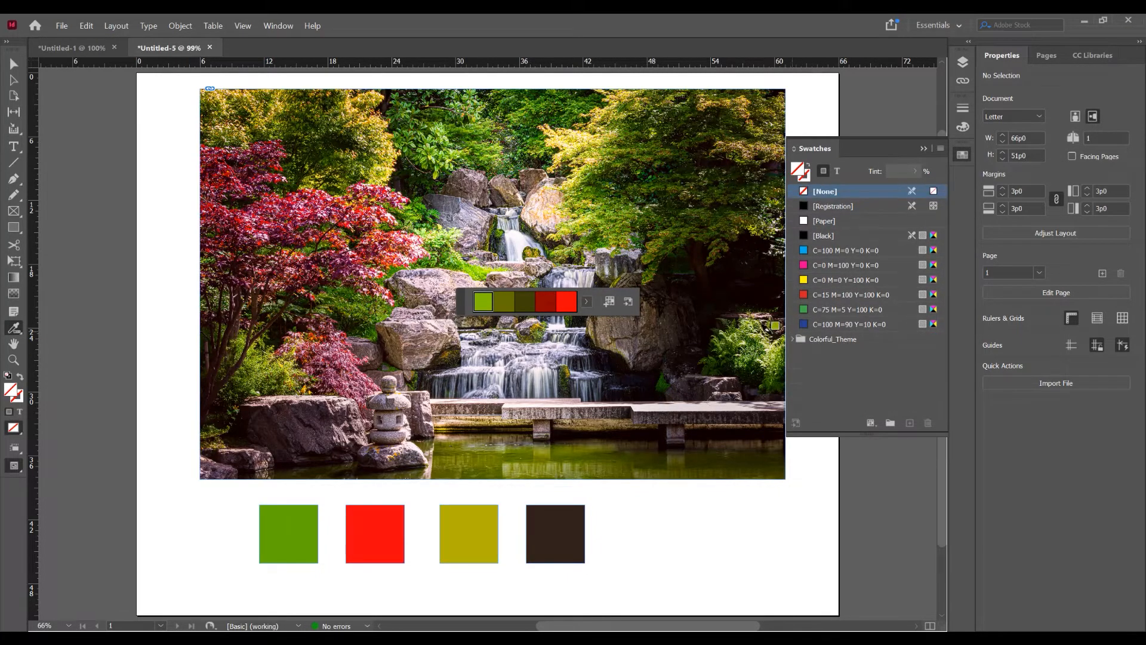
- Switch to the Bright theme, add it to the swatches, and collapse its color group
{"action": "left_click", "coordinate": [586, 301]}
{"action": "left_click", "coordinate": [553, 326]}
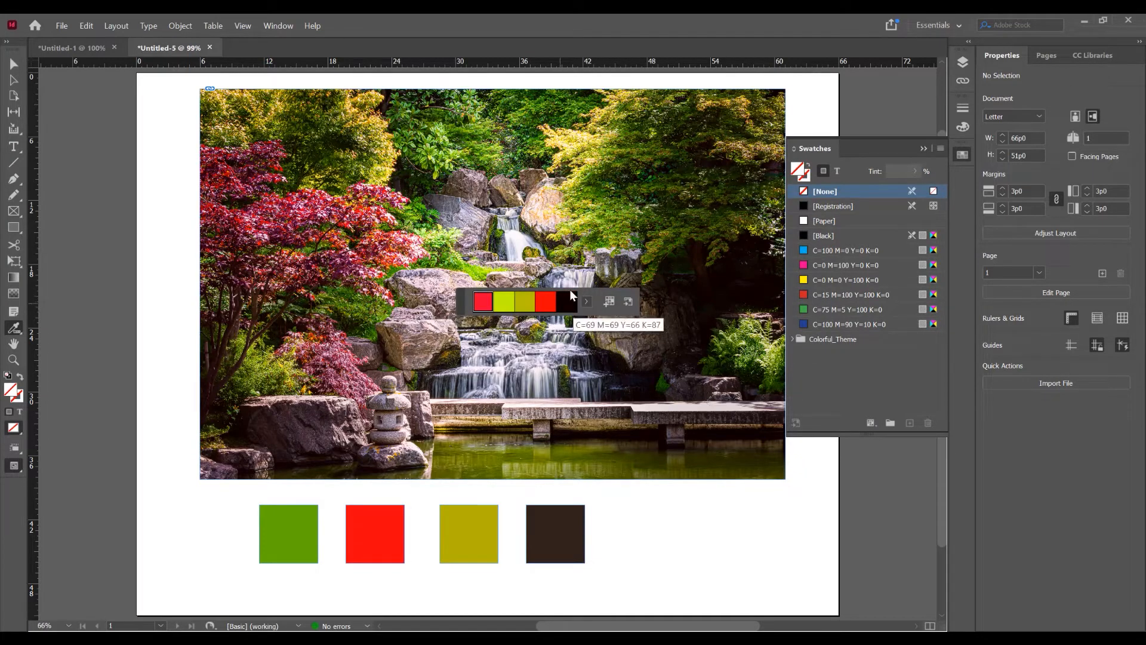
{"action": "left_click", "coordinate": [610, 303]}
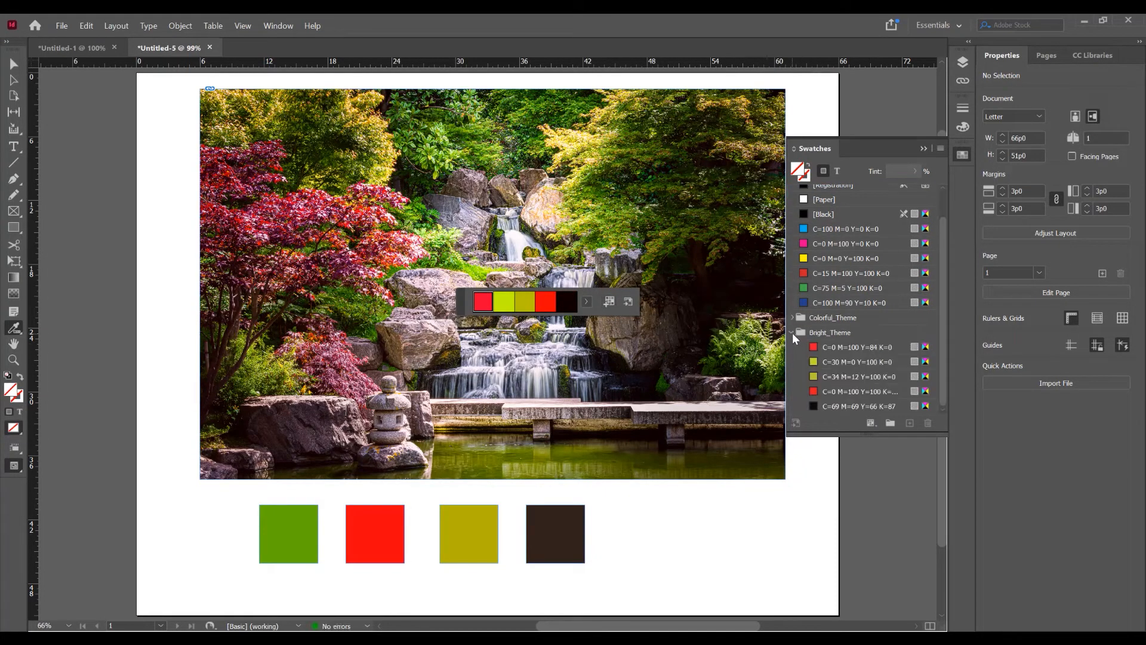
{"action": "left_click", "coordinate": [792, 333]}
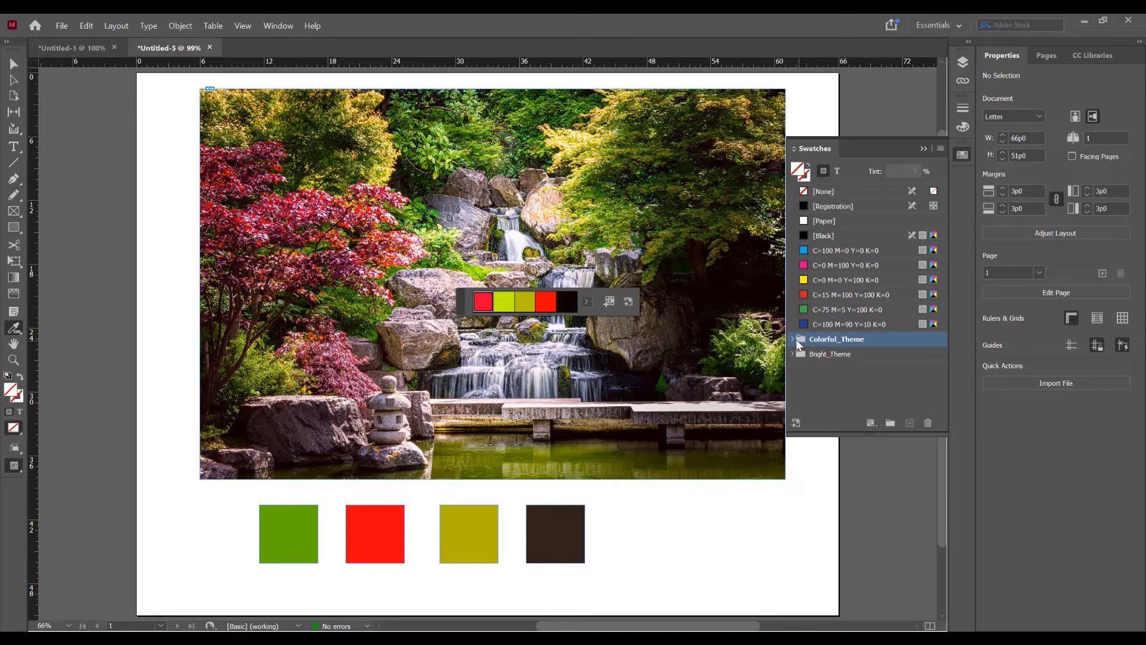
- Switch back to the Colorful theme and add it to the current CC Library
{"action": "left_click", "coordinate": [587, 302]}
{"action": "left_click", "coordinate": [572, 320]}
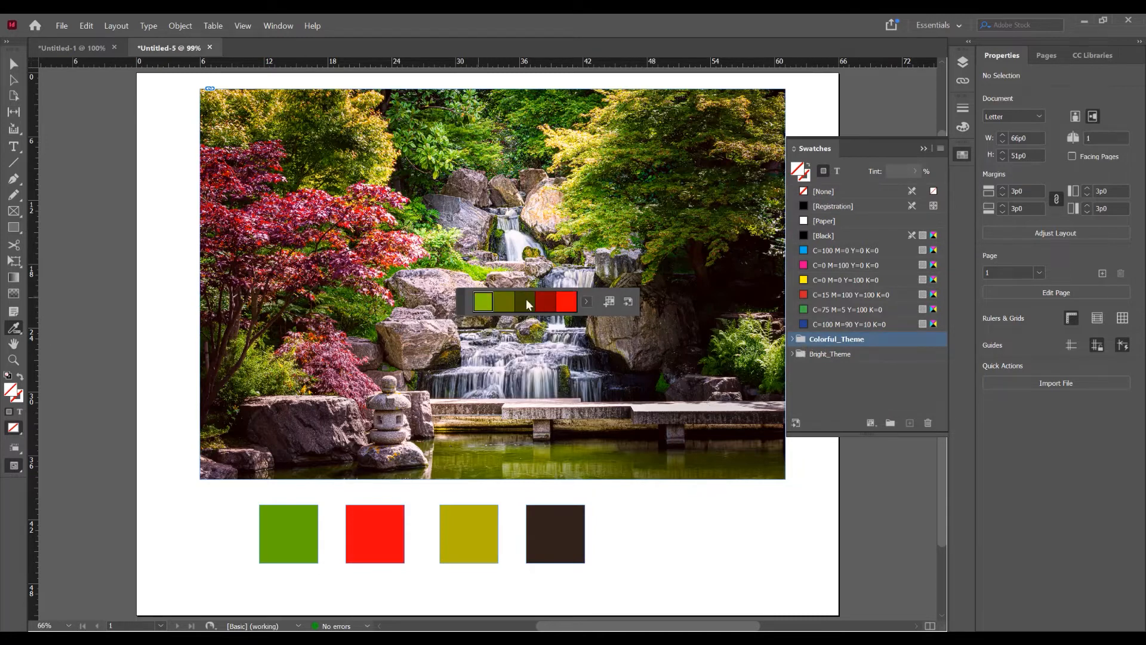
{"action": "left_click", "coordinate": [627, 303]}
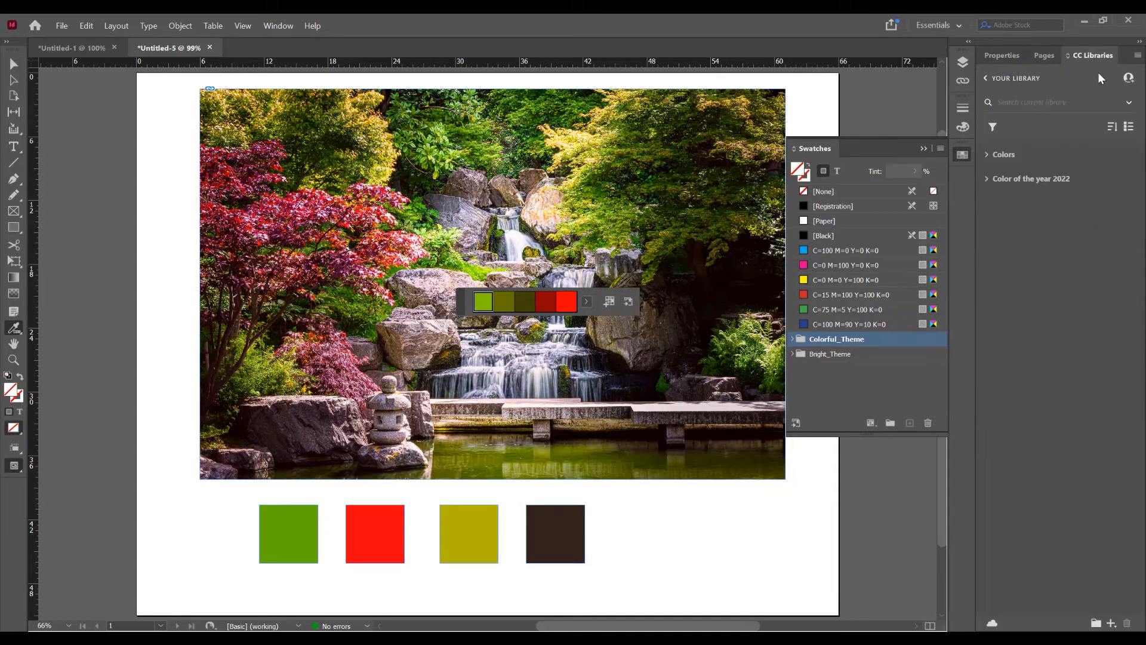
- Check that CC Libraries is enabled for display and add the photo's Colorful theme to the open library, Your Library
{"action": "left_click", "coordinate": [280, 26]}
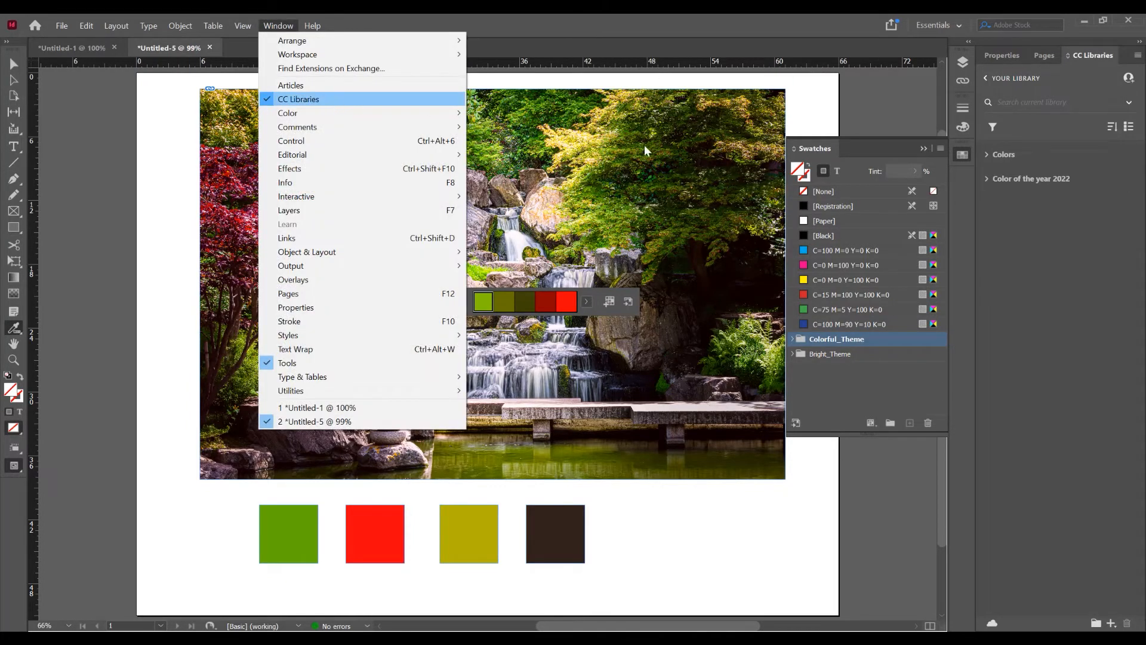
{"action": "left_click", "coordinate": [1072, 251]}
{"action": "left_click", "coordinate": [628, 304]}
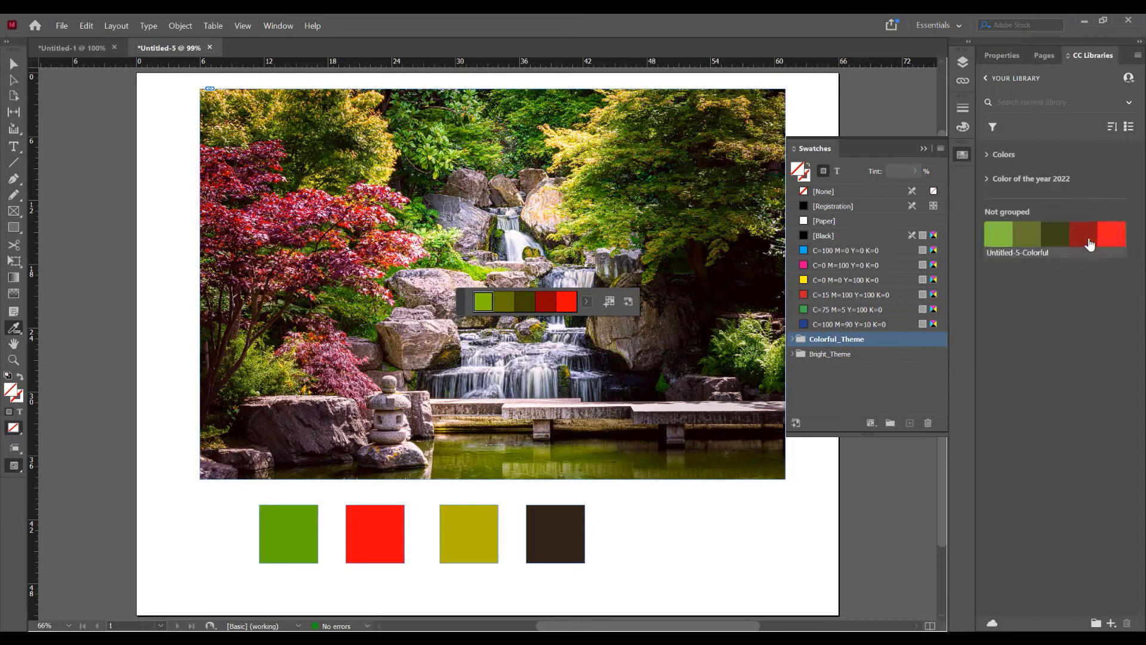
- Put the saved Colorful theme into a new library group named New Color
{"action": "mouse_move", "coordinate": [1075, 236]}
{"action": "left_click", "coordinate": [1097, 623]}
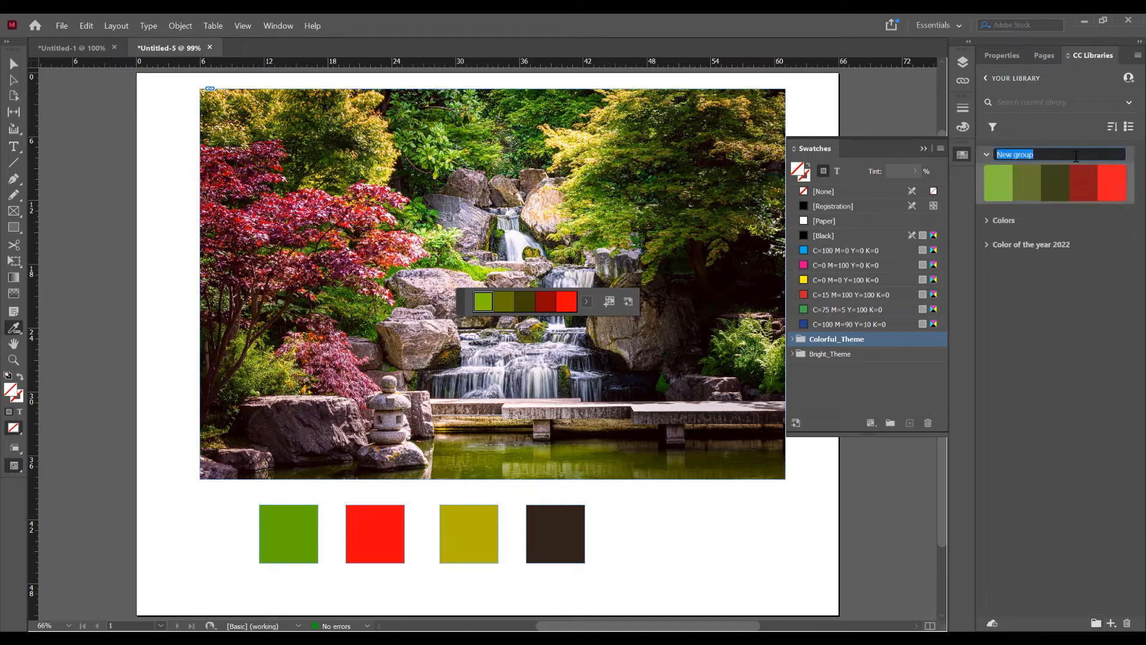
{"action": "type", "text": "New Color"}
{"action": "key", "text": "Return"}
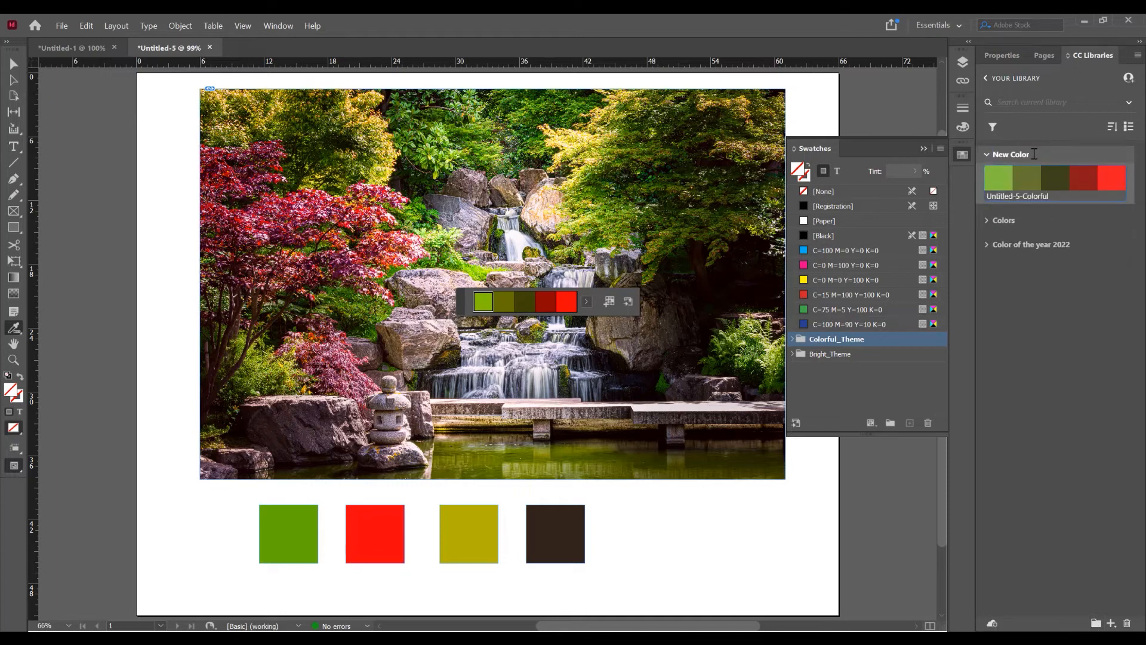
- Fill the dark brown square with the library theme's dark red after trying its dark olive and bright red, and deselect the square
{"action": "left_click", "coordinate": [13, 63]}
{"action": "left_click", "coordinate": [550, 505]}
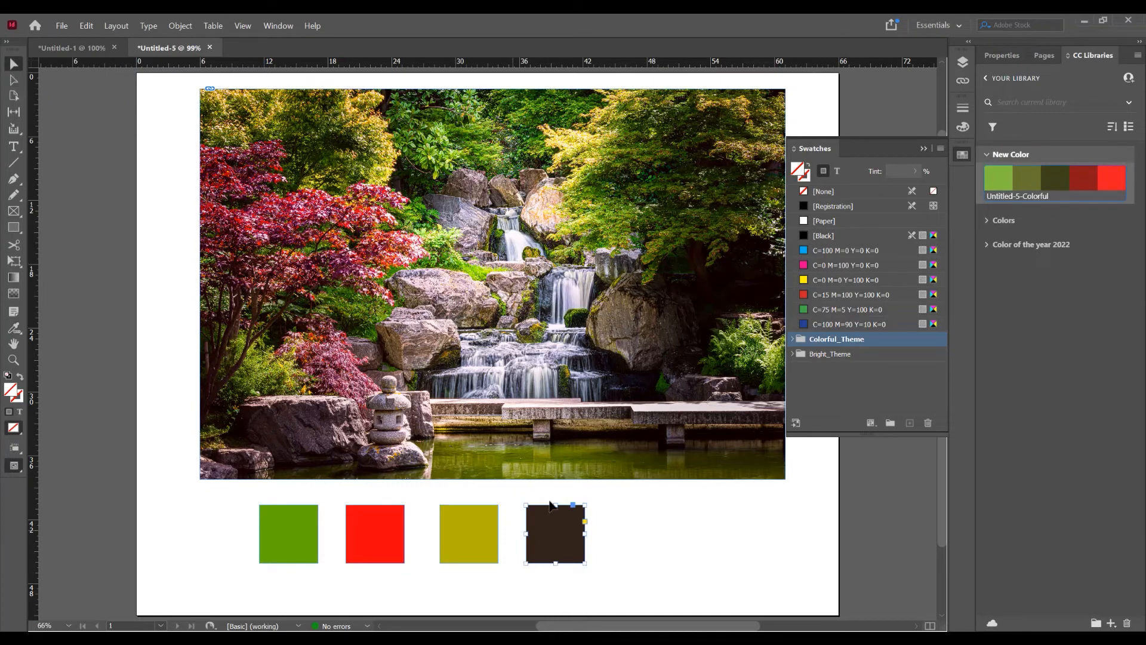
{"action": "left_click", "coordinate": [1057, 180]}
{"action": "left_click", "coordinate": [1105, 179]}
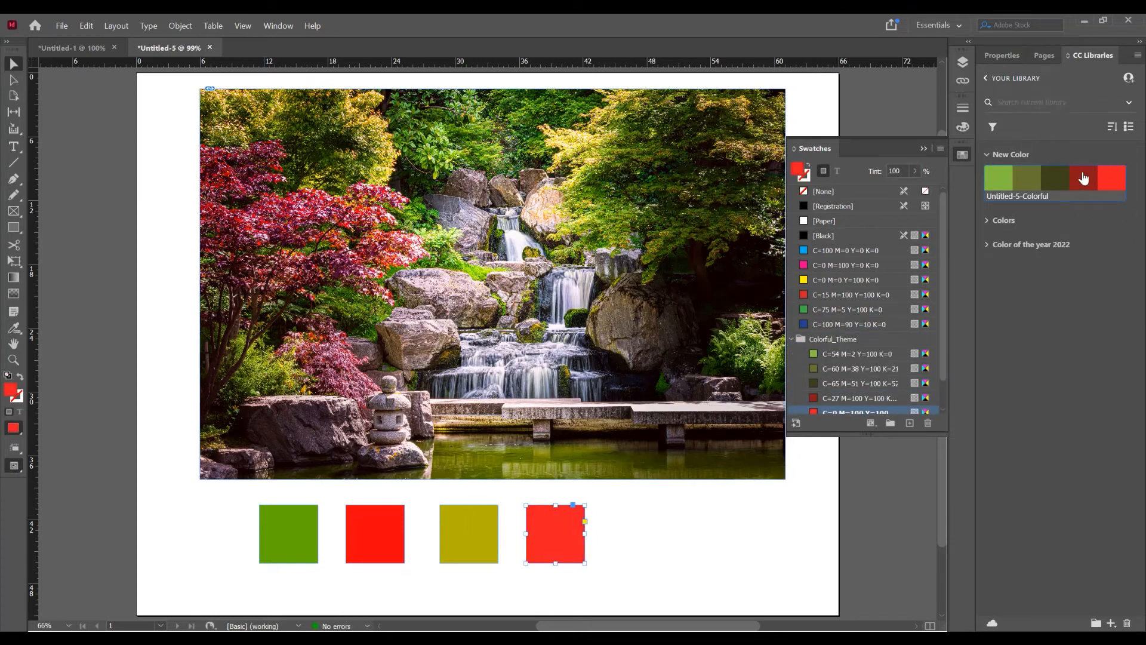
{"action": "left_click", "coordinate": [1085, 179]}
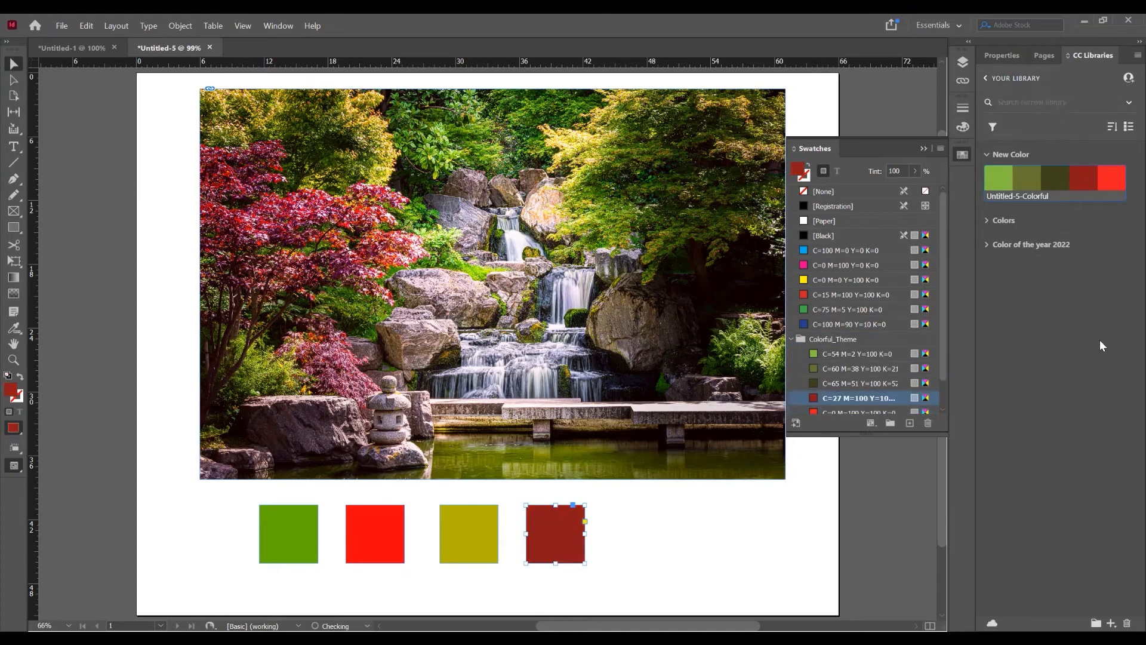
{"action": "left_click", "coordinate": [862, 507]}
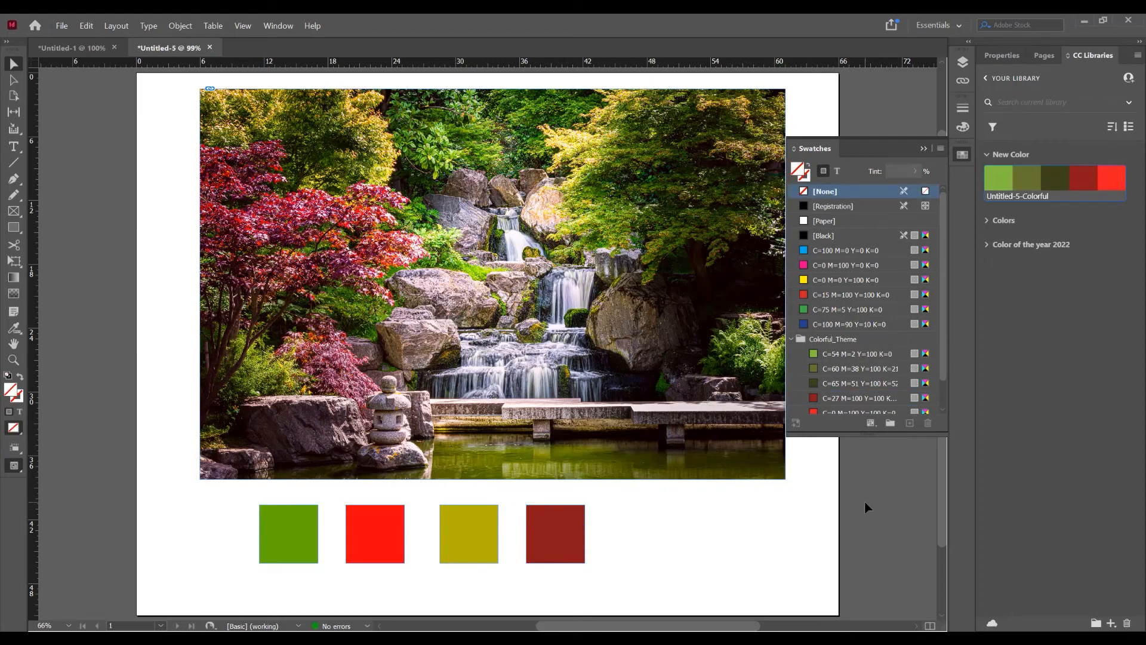